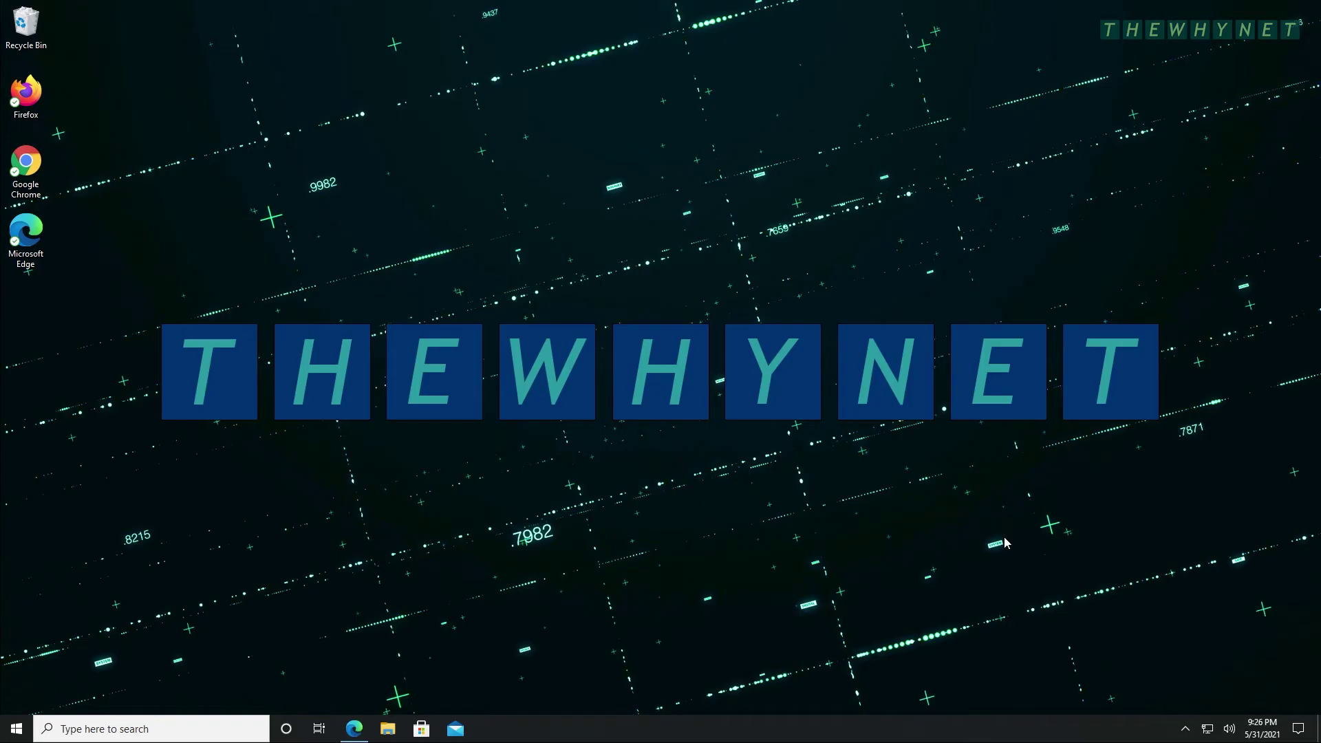
Step: Bring up the Windows Run dialog with Win+R
key(super+r)
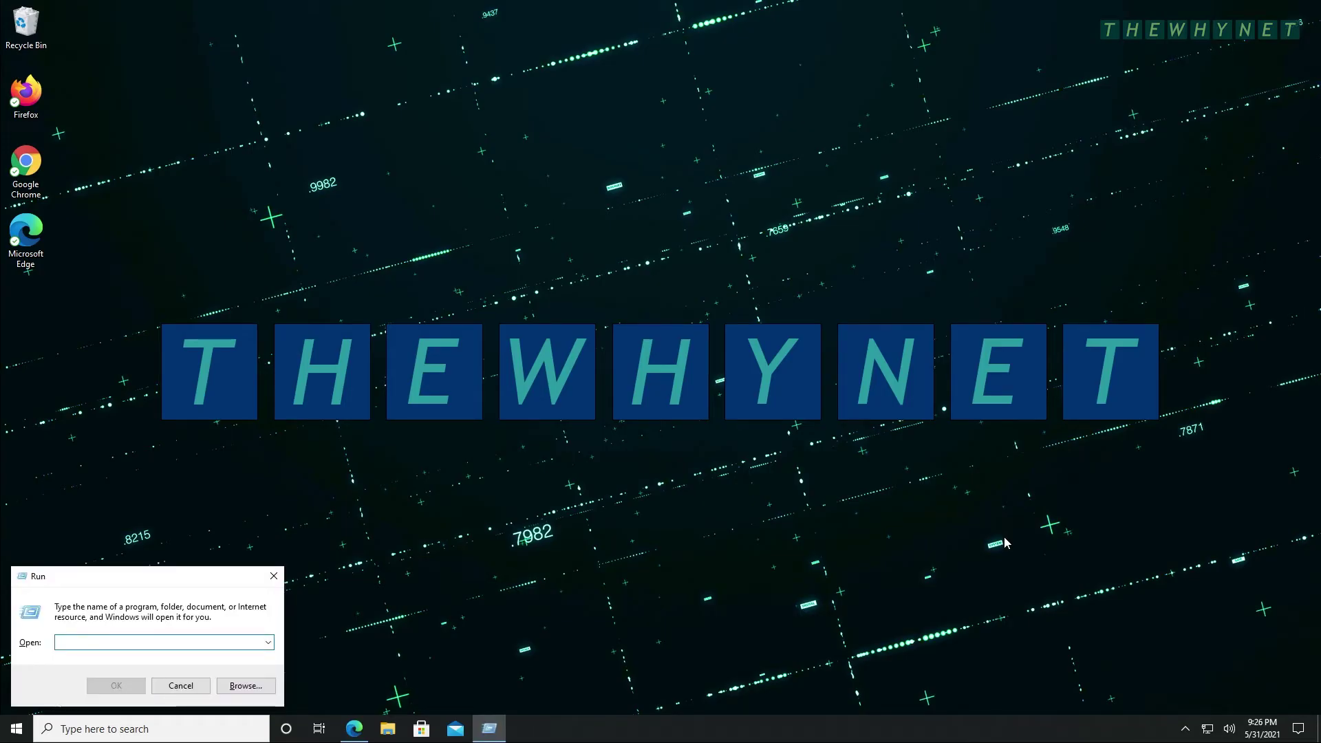
text(cmd)
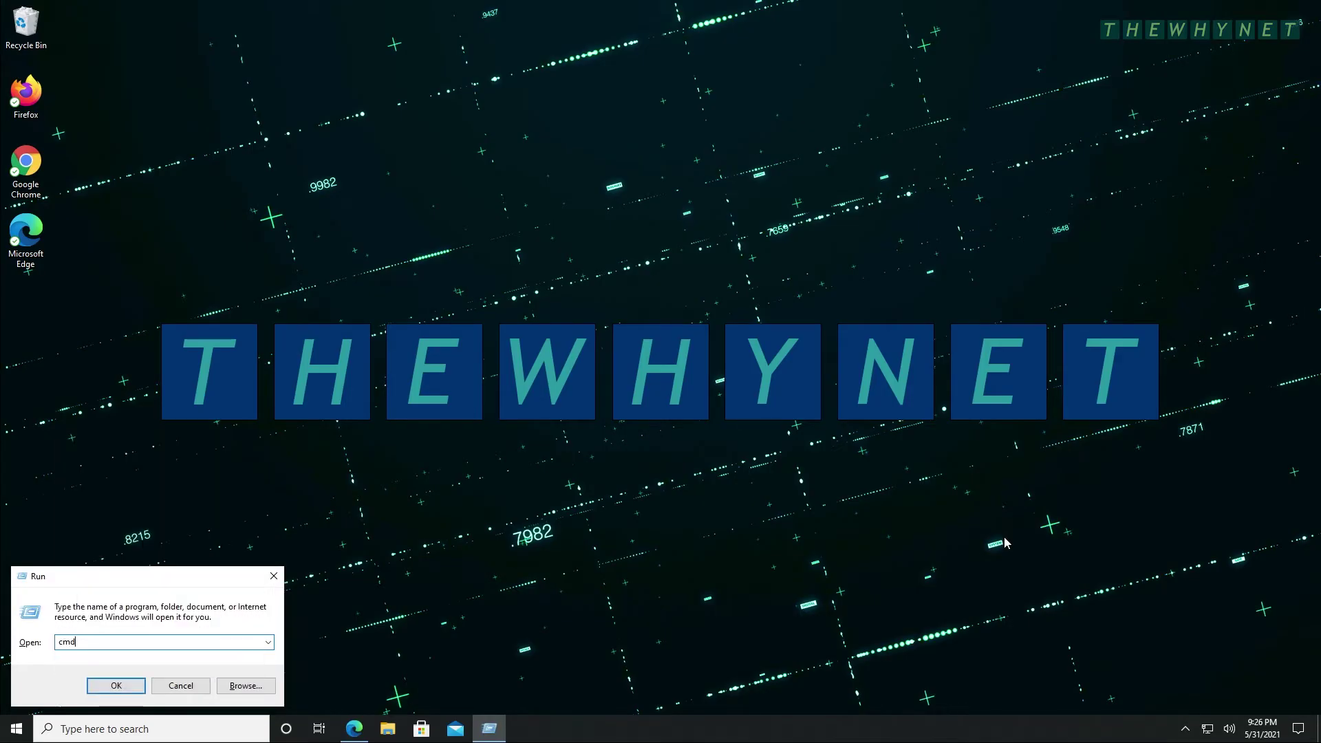
Step: Launch cmd from Run and run winget, which returns a 'not recognized' error
key(Return)
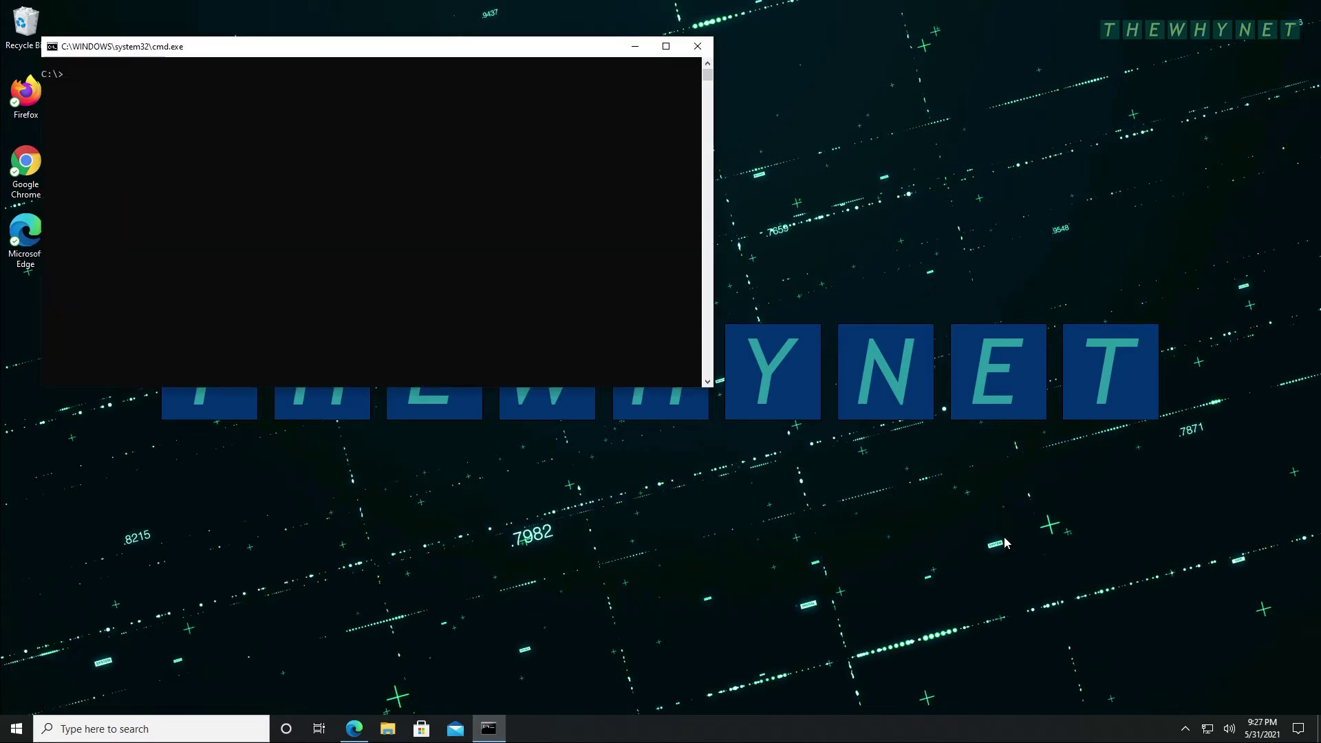
text(winge)
text(t)
key(Return)
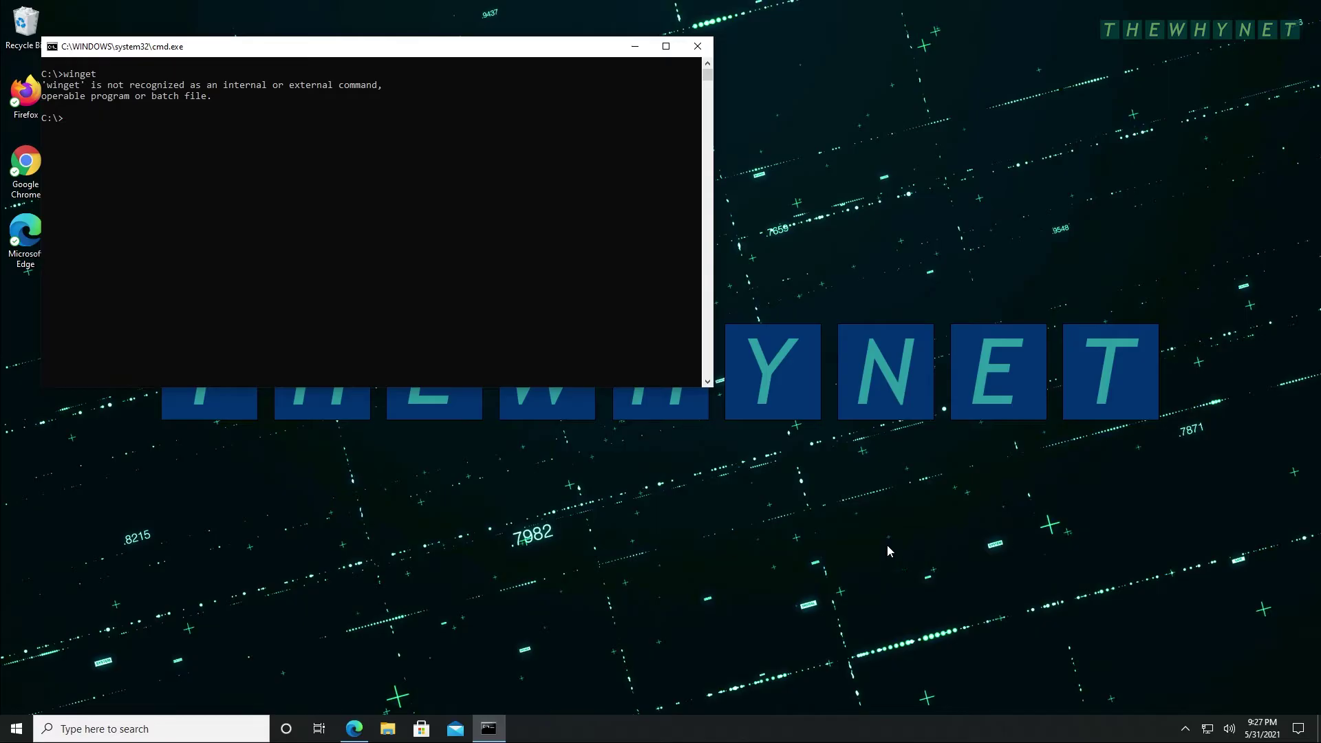
click(424, 728)
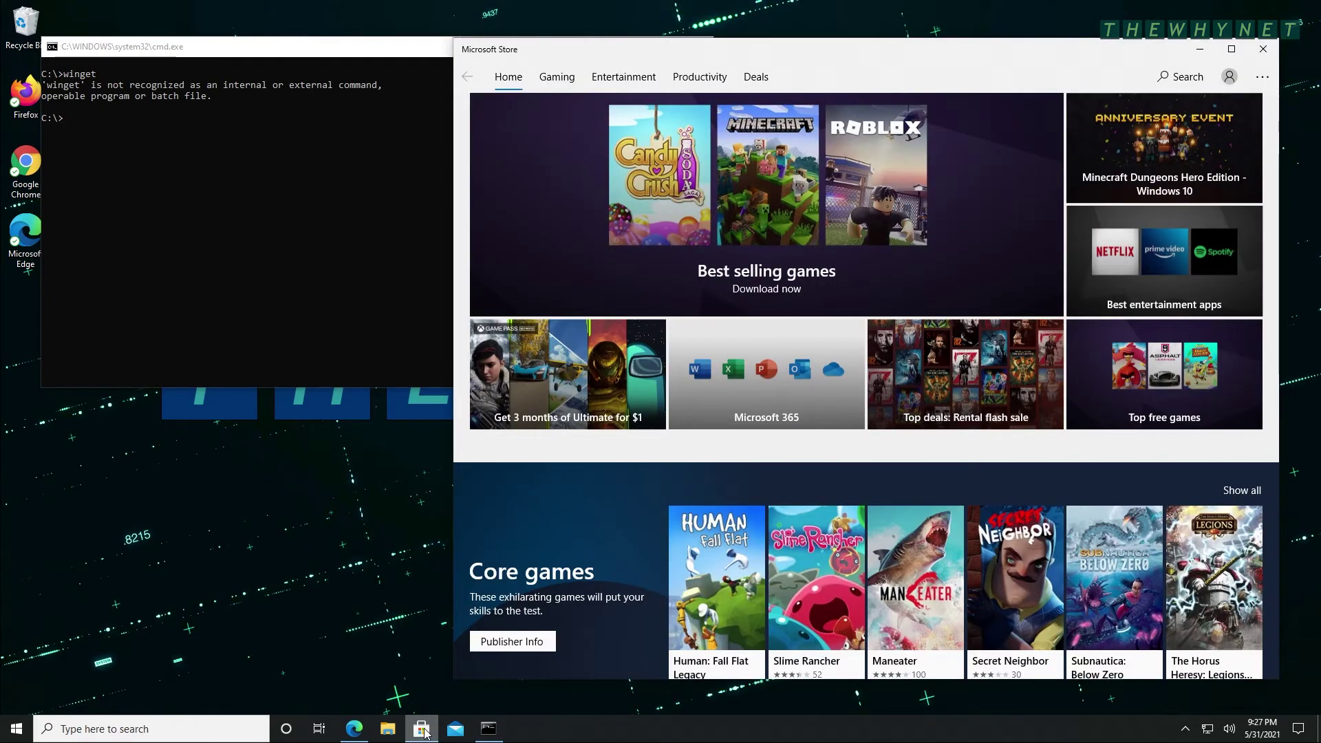
Step: Search the Microsoft Store for App Installer and install it from its product page
click(1182, 76)
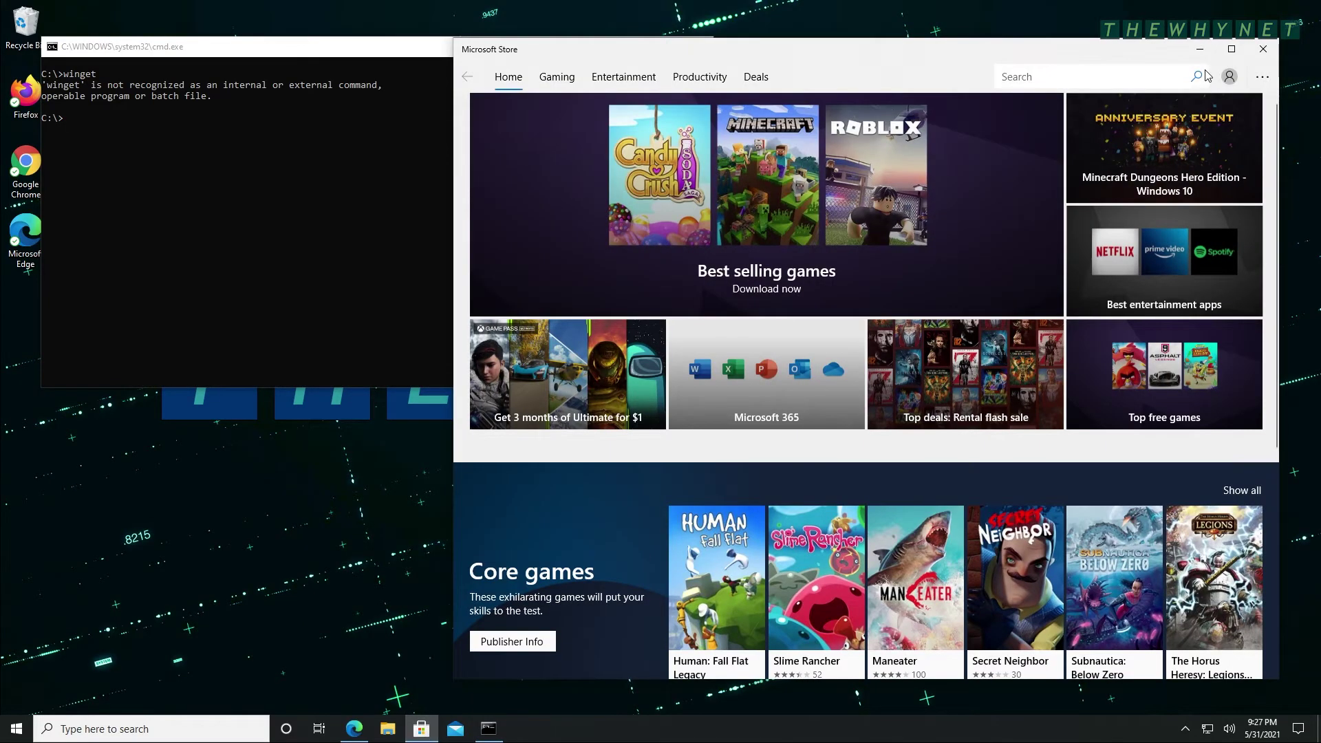
text(app insta)
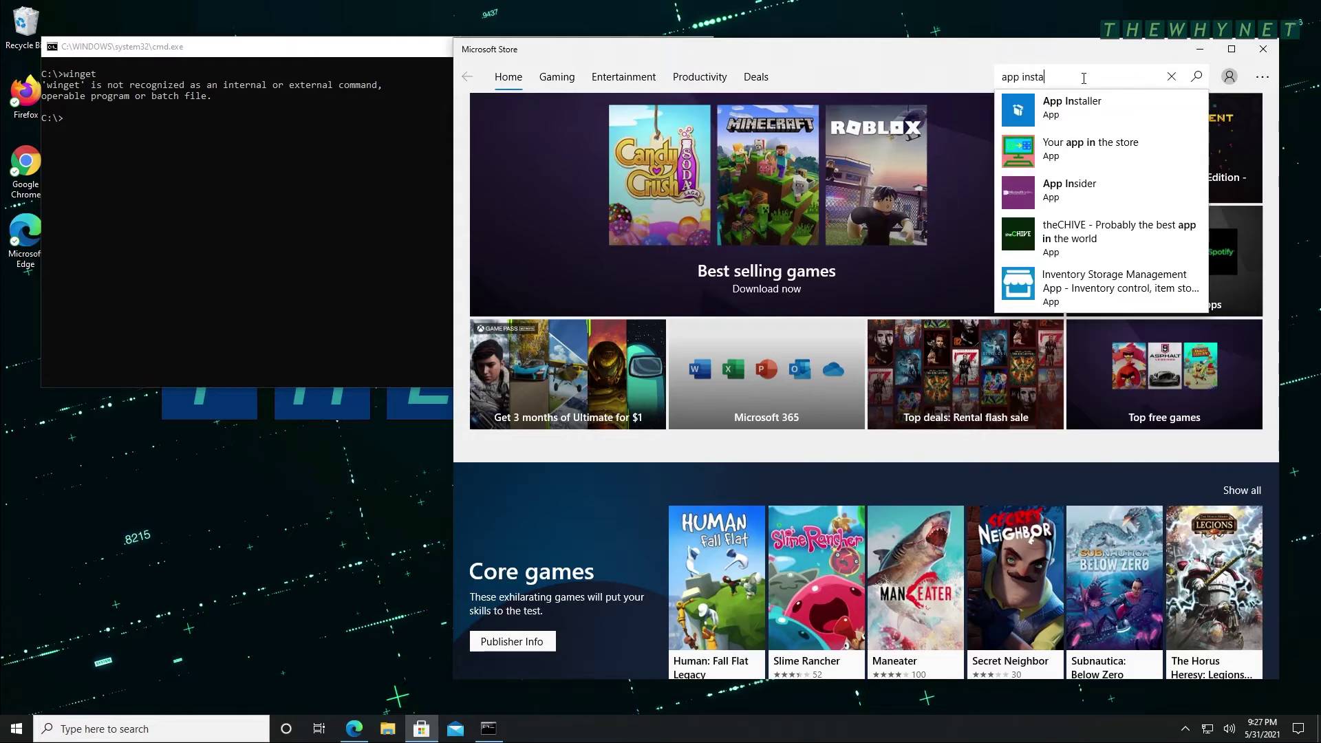
click(1040, 110)
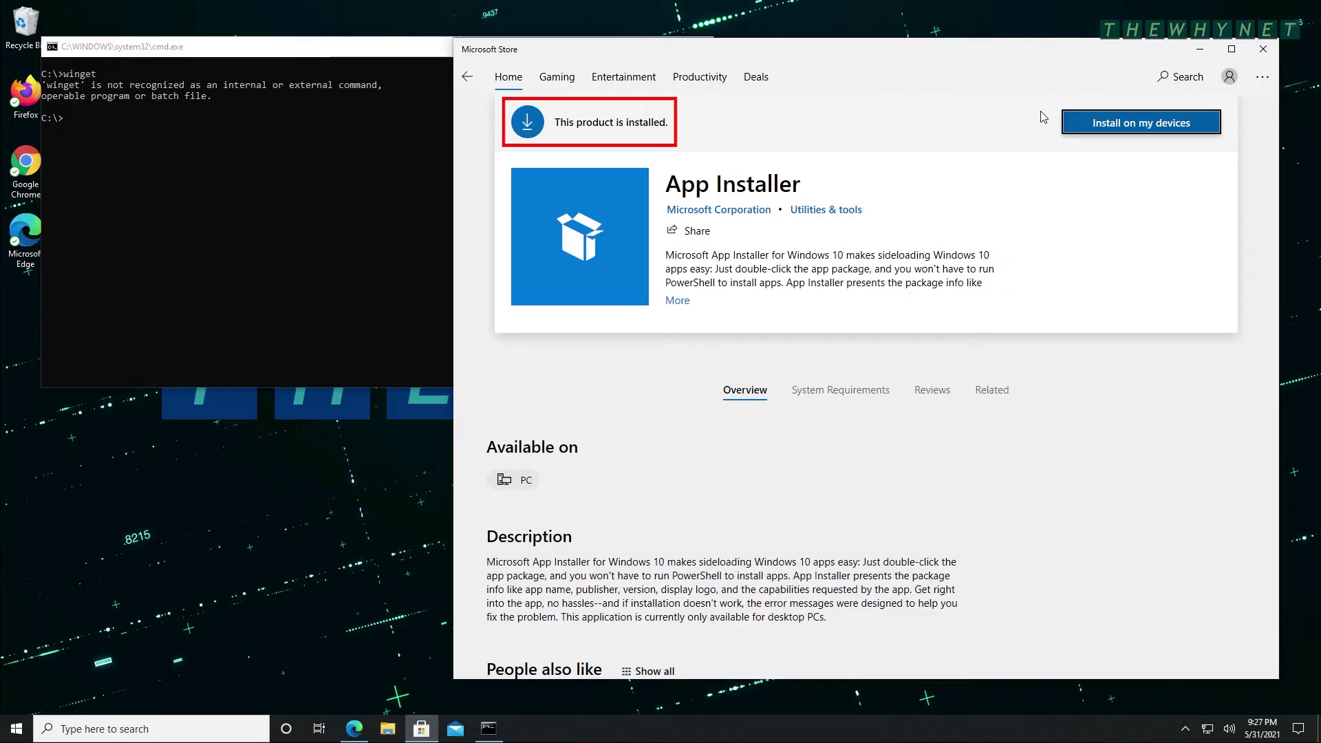
scroll(1041, 117, down, 2)
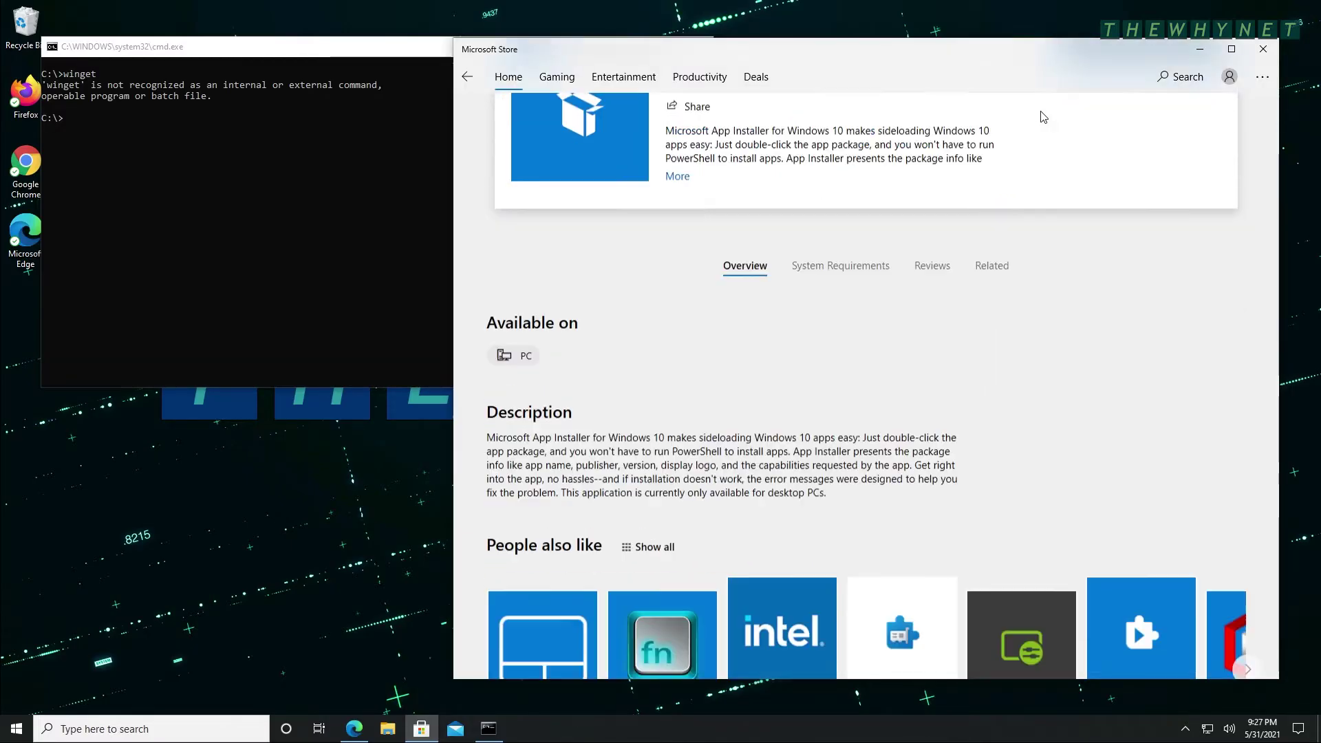
scroll(1040, 117, down, 2)
scroll(1042, 117, down, 3)
scroll(1046, 117, down, 3)
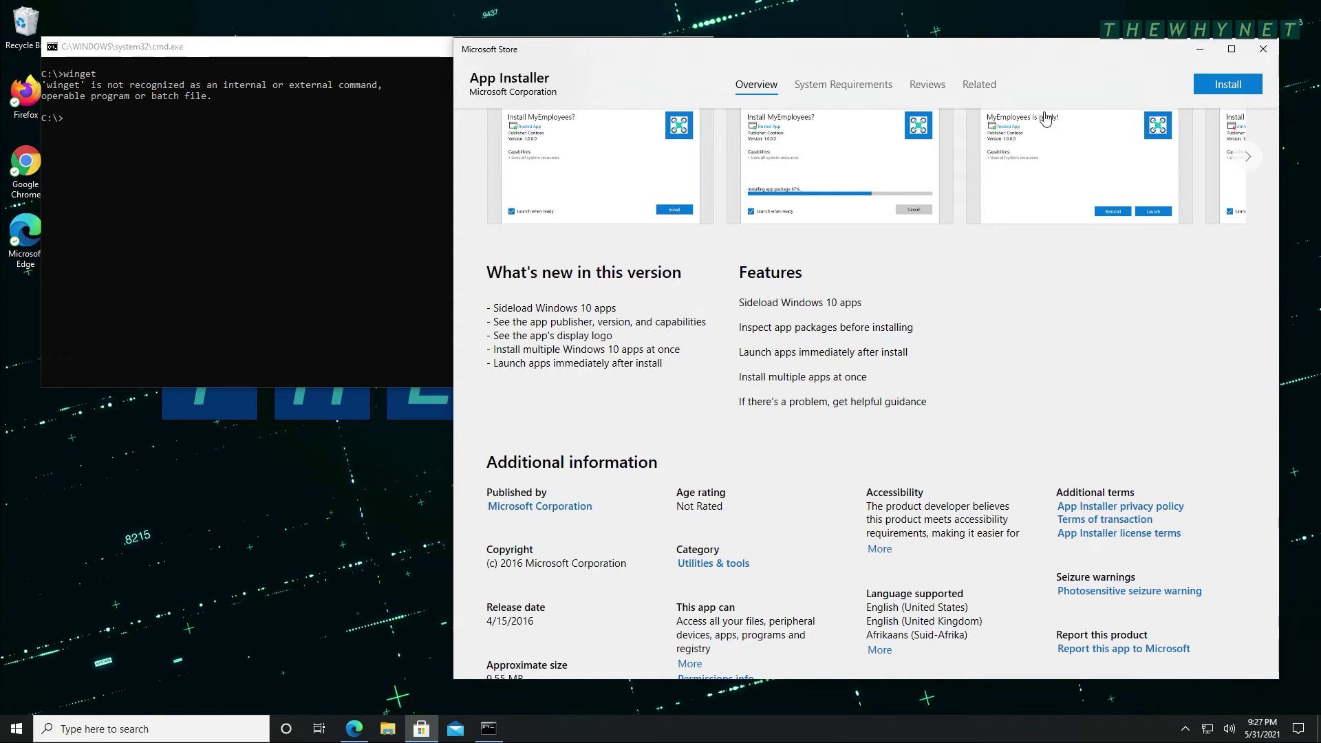
click(1228, 86)
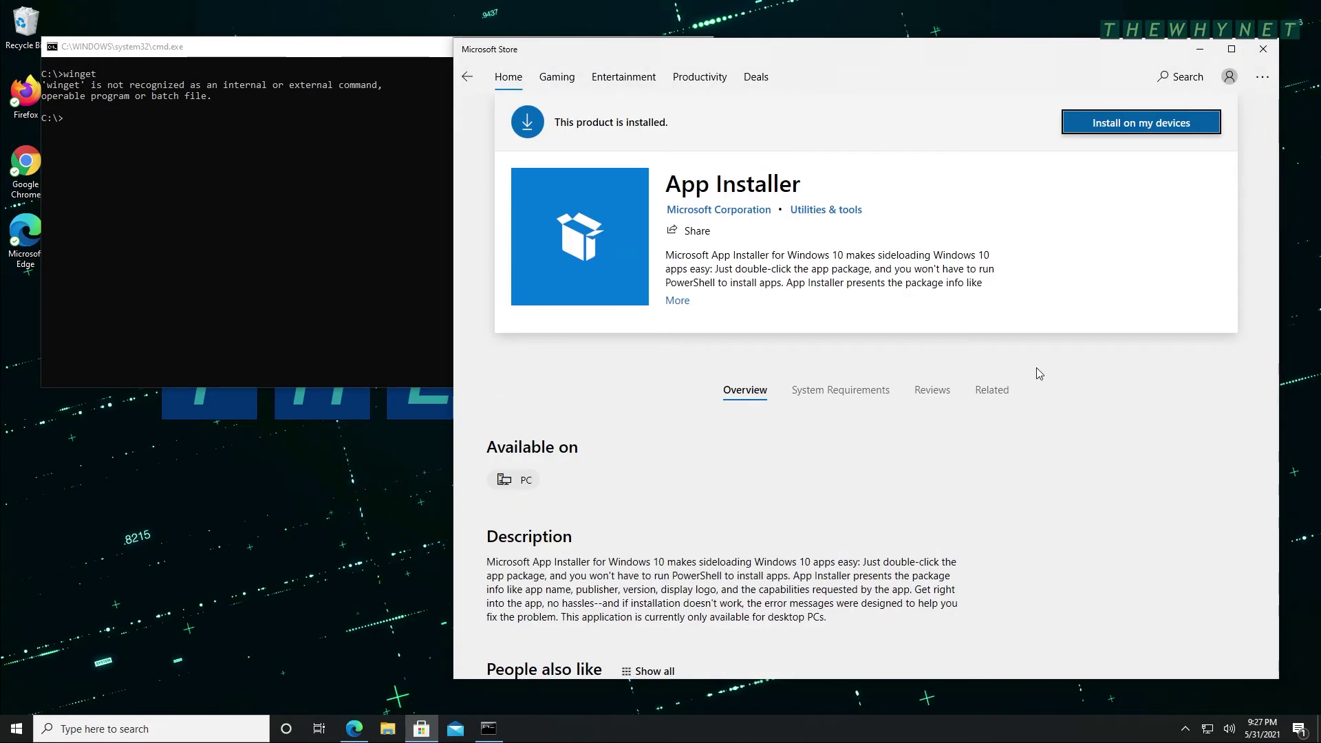
Step: Back in Command Prompt, rerun winget; it is still not recognized
key(alt+Tab)
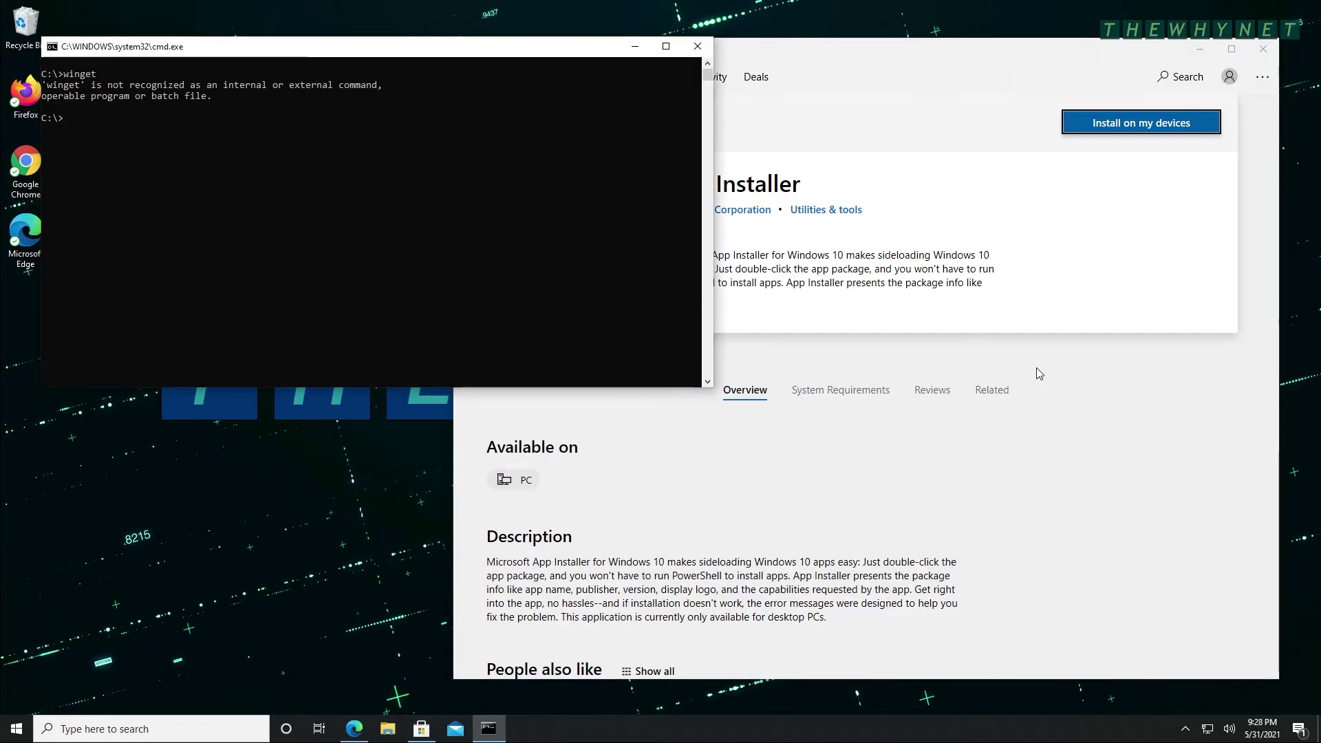
text(win)
text(get)
key(Return)
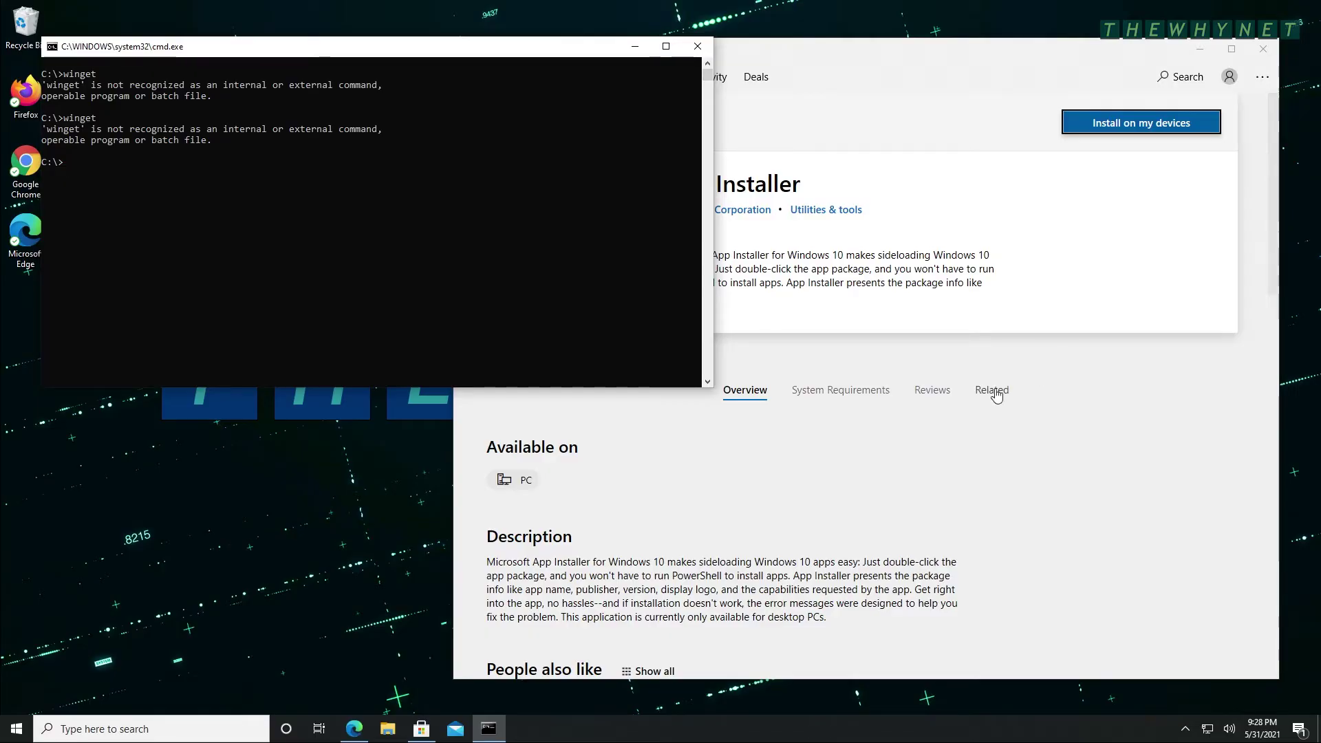
Step: Download the App Installer .appxbundle from the v1.0.11451 winget-cli release and open it
click(354, 729)
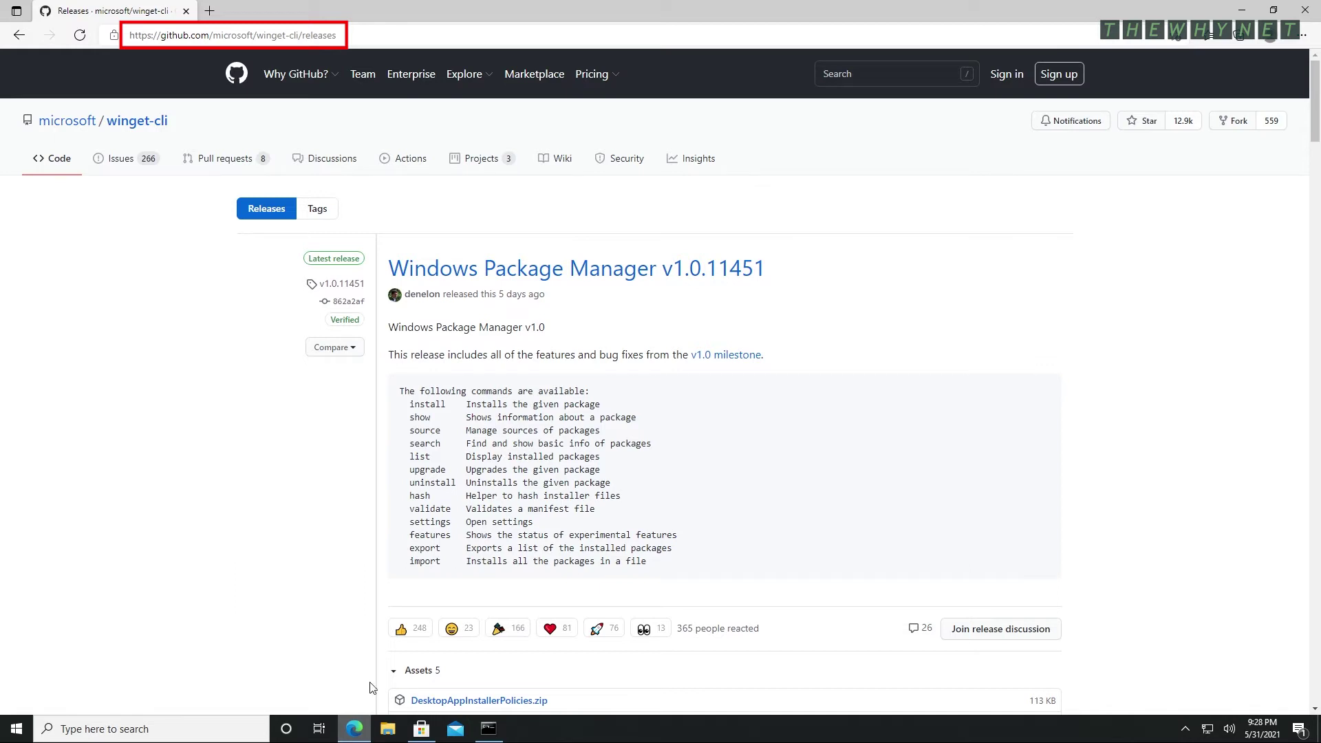
scroll(366, 552, down, 1)
scroll(366, 553, down, 1)
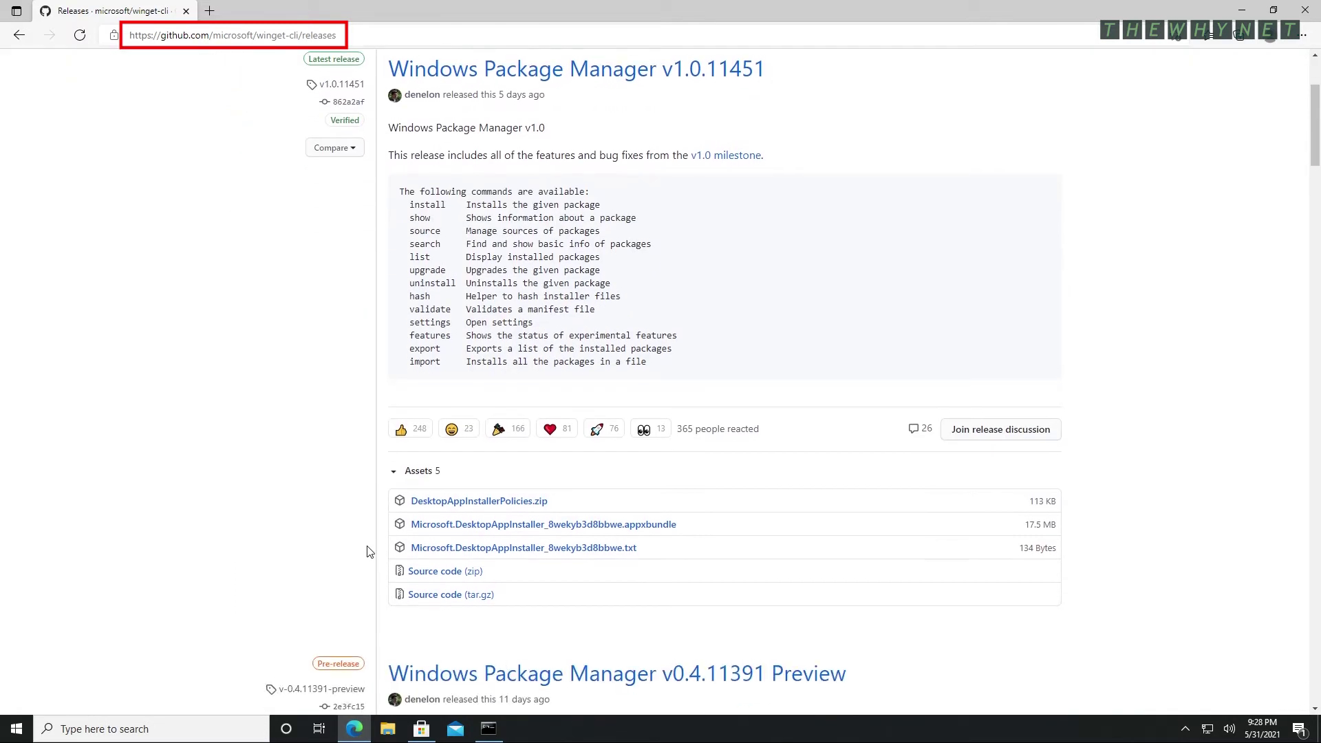
click(534, 528)
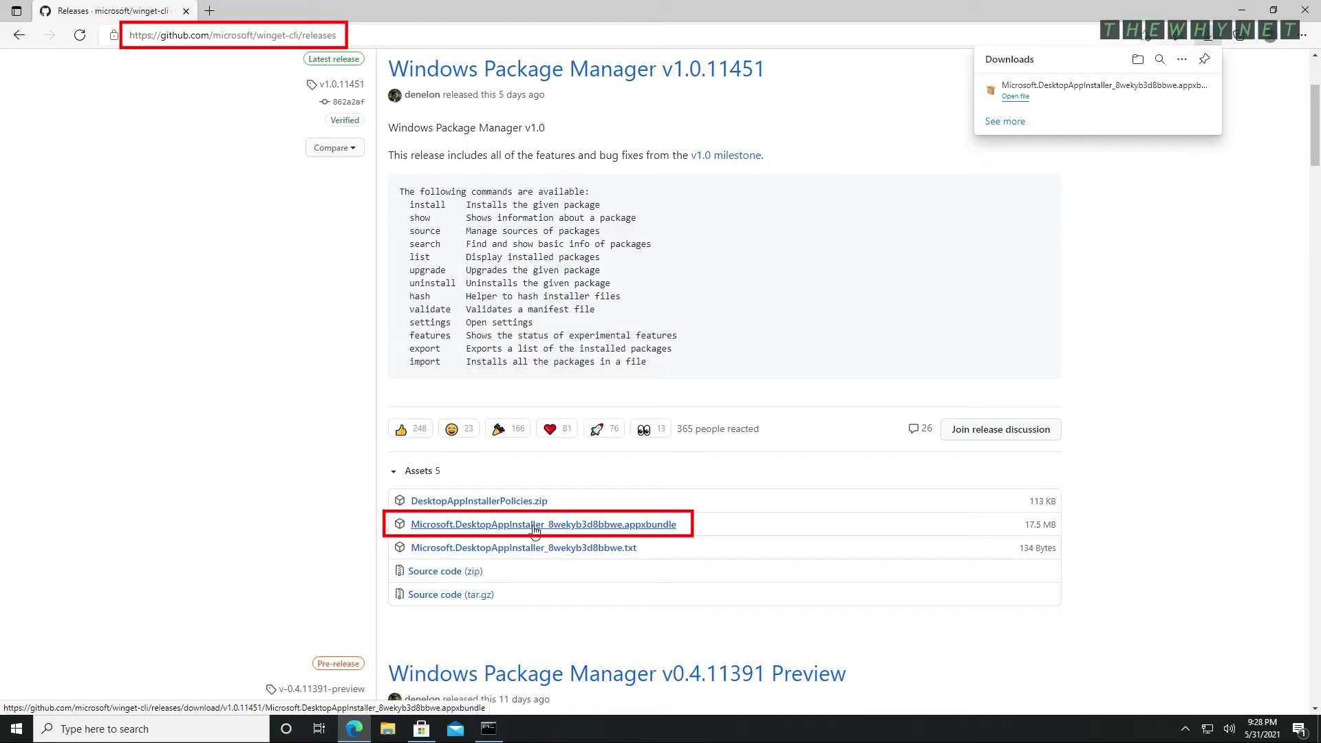
click(1015, 96)
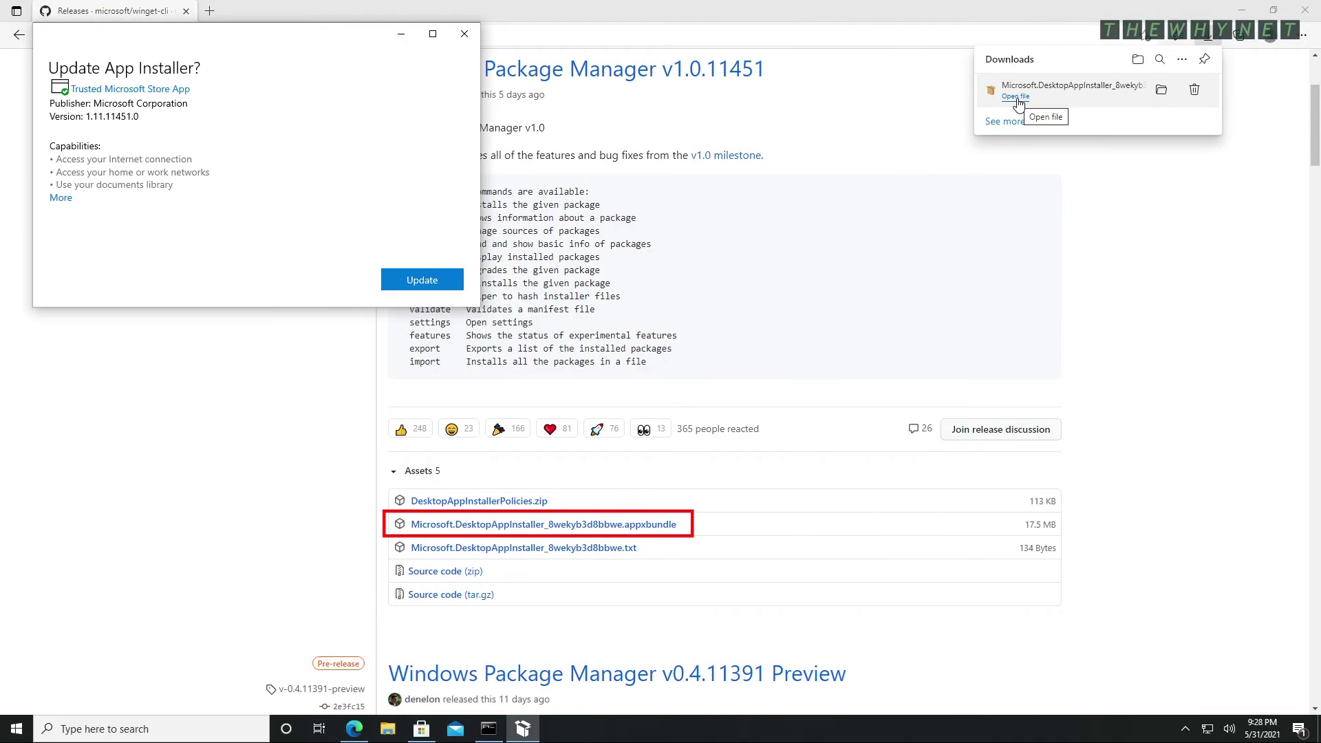
Step: Update App Installer to 1.11.11451.0, close its window and minimize Edge
click(421, 280)
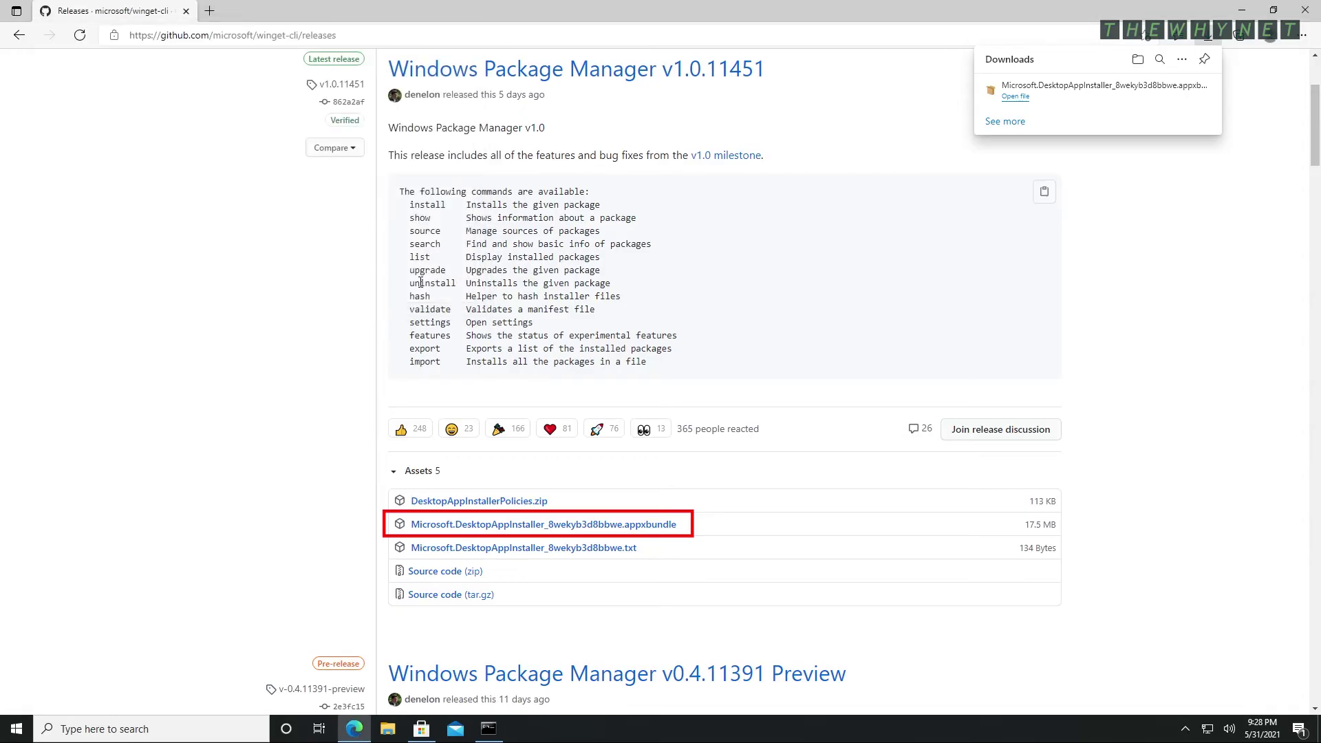
click(523, 729)
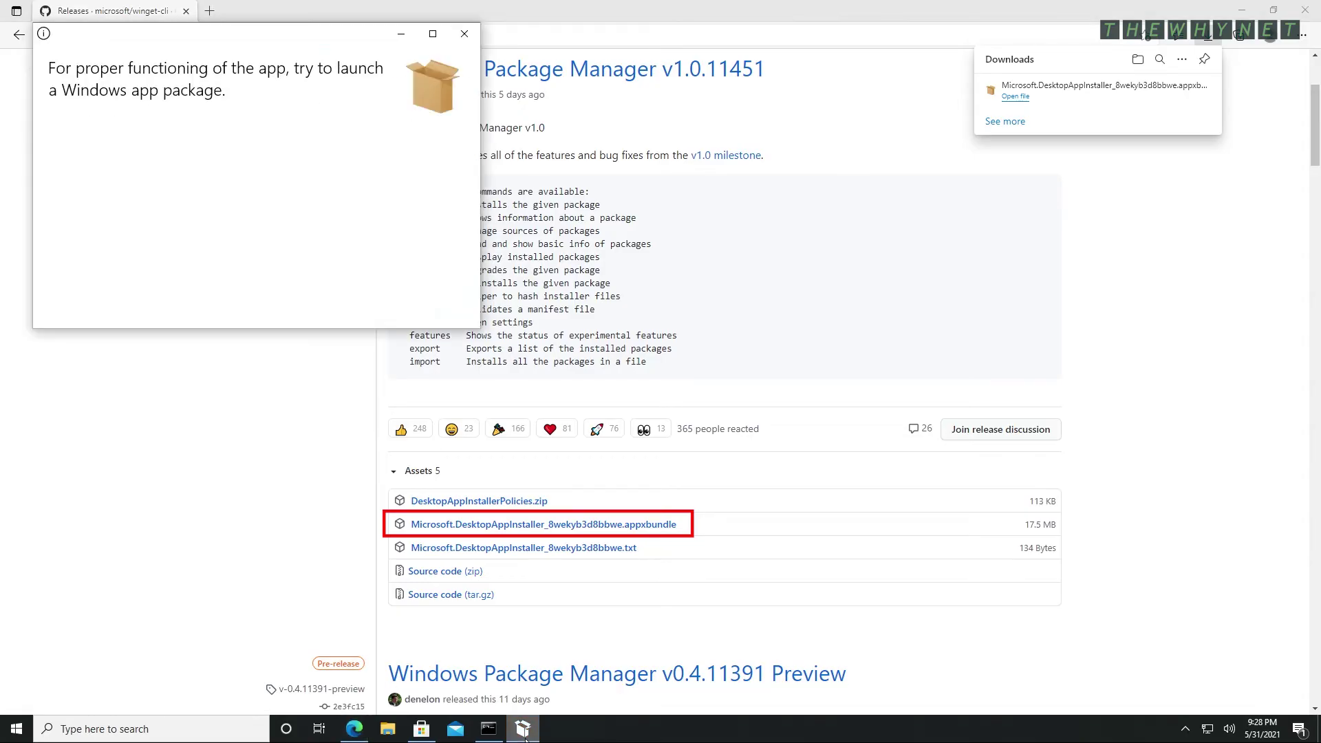
click(463, 38)
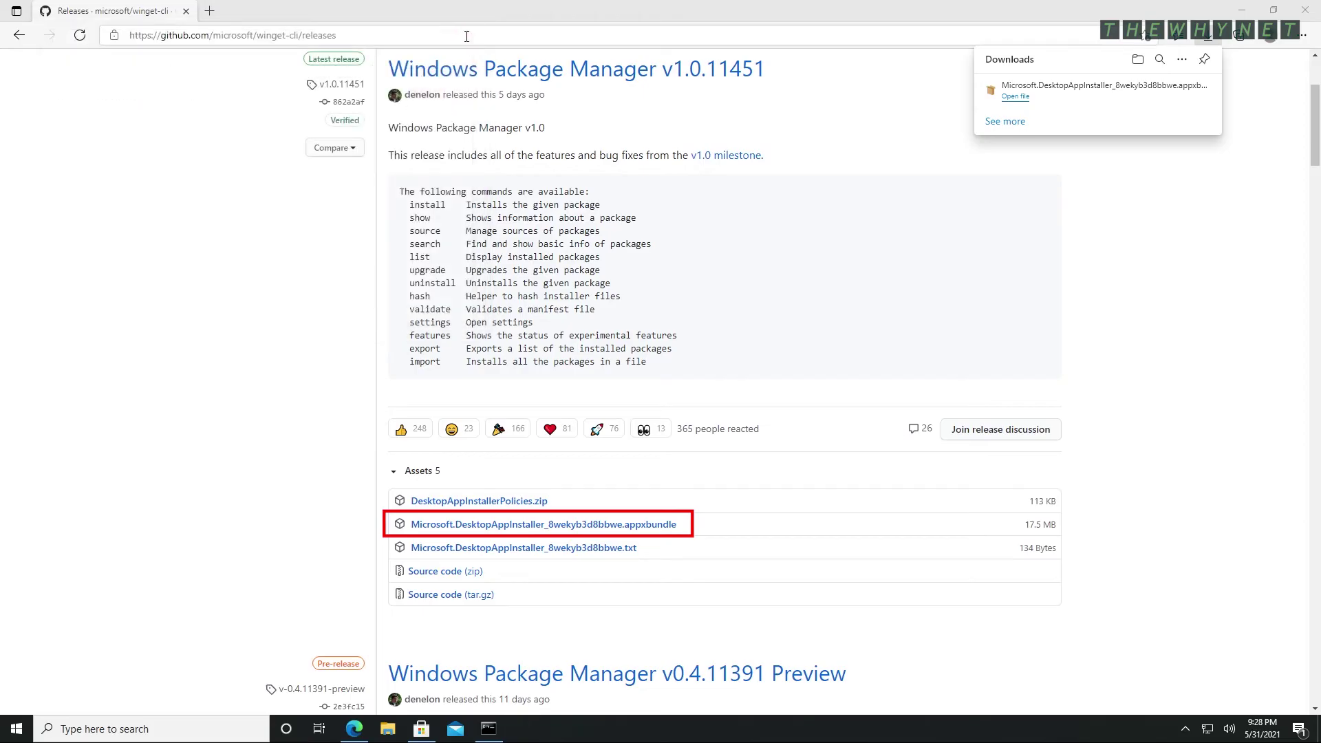
click(1243, 12)
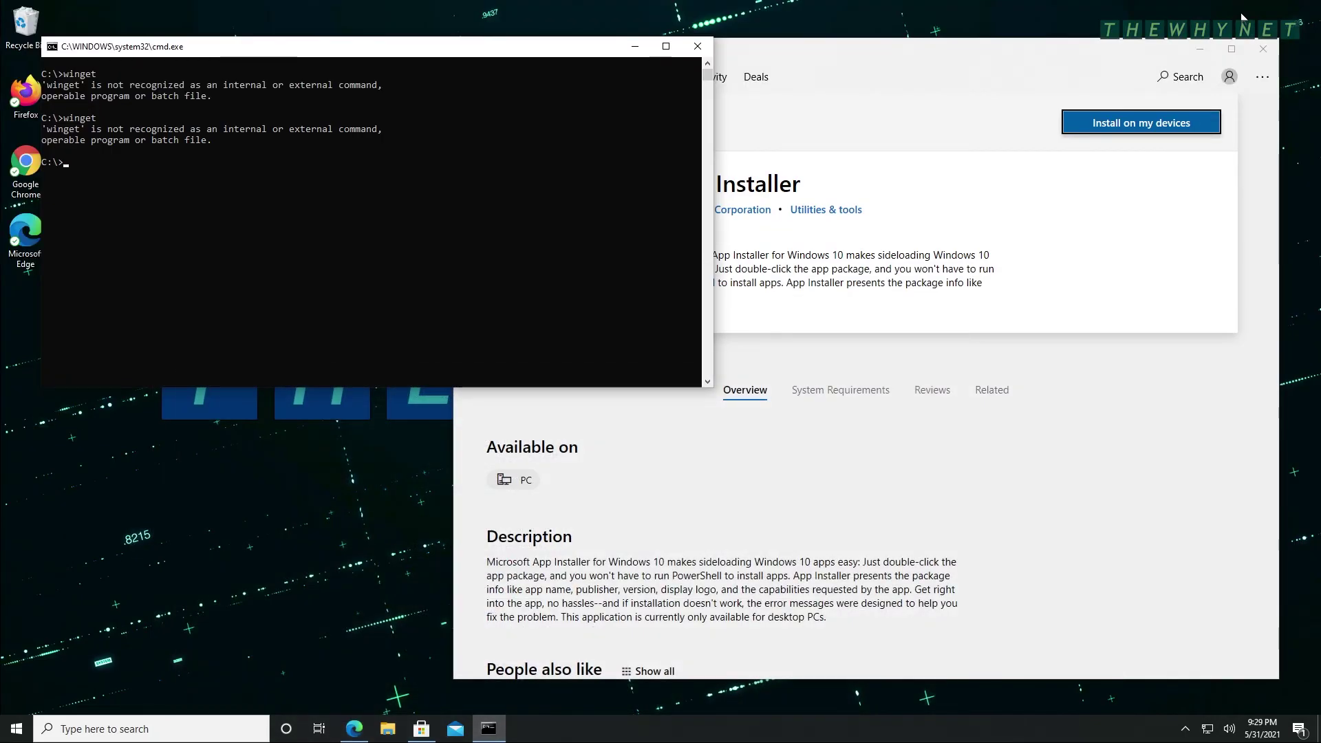
text(win)
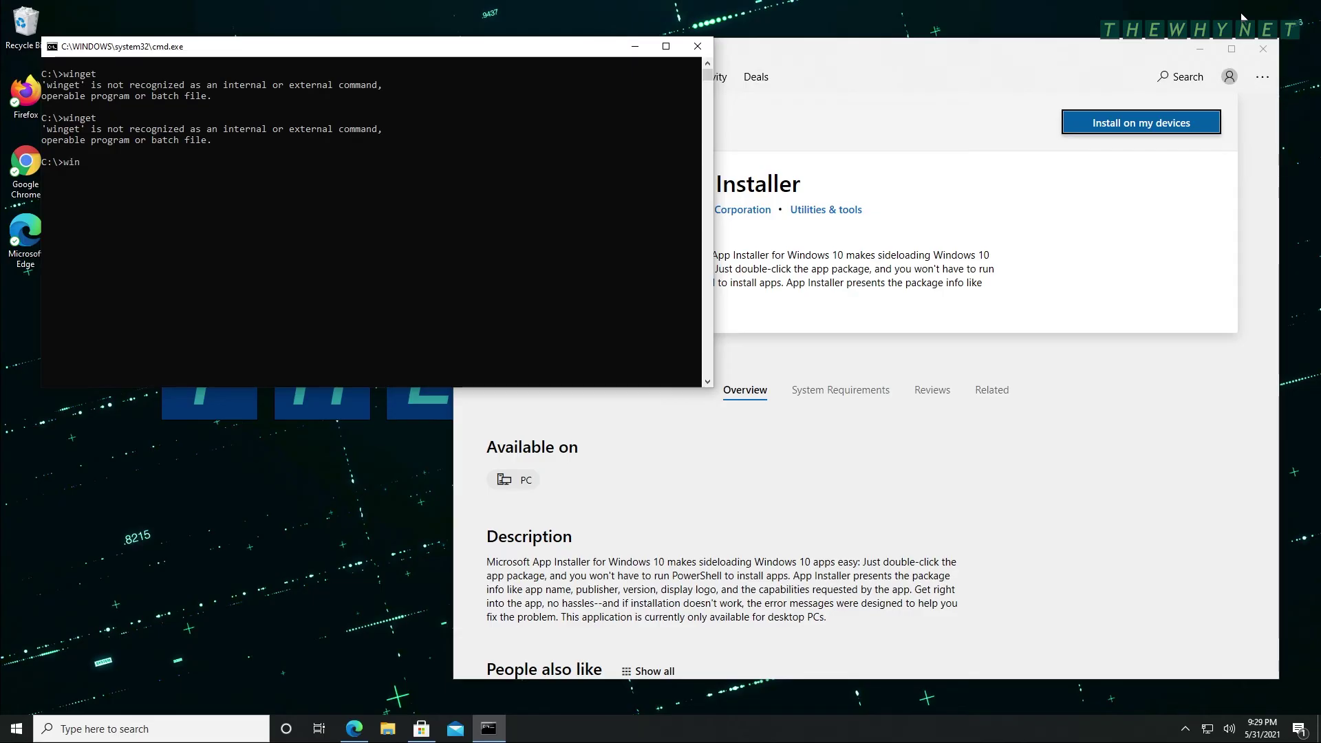
text(get)
Step: Run winget at the Command Prompt now that App Installer is updated
key(Return)
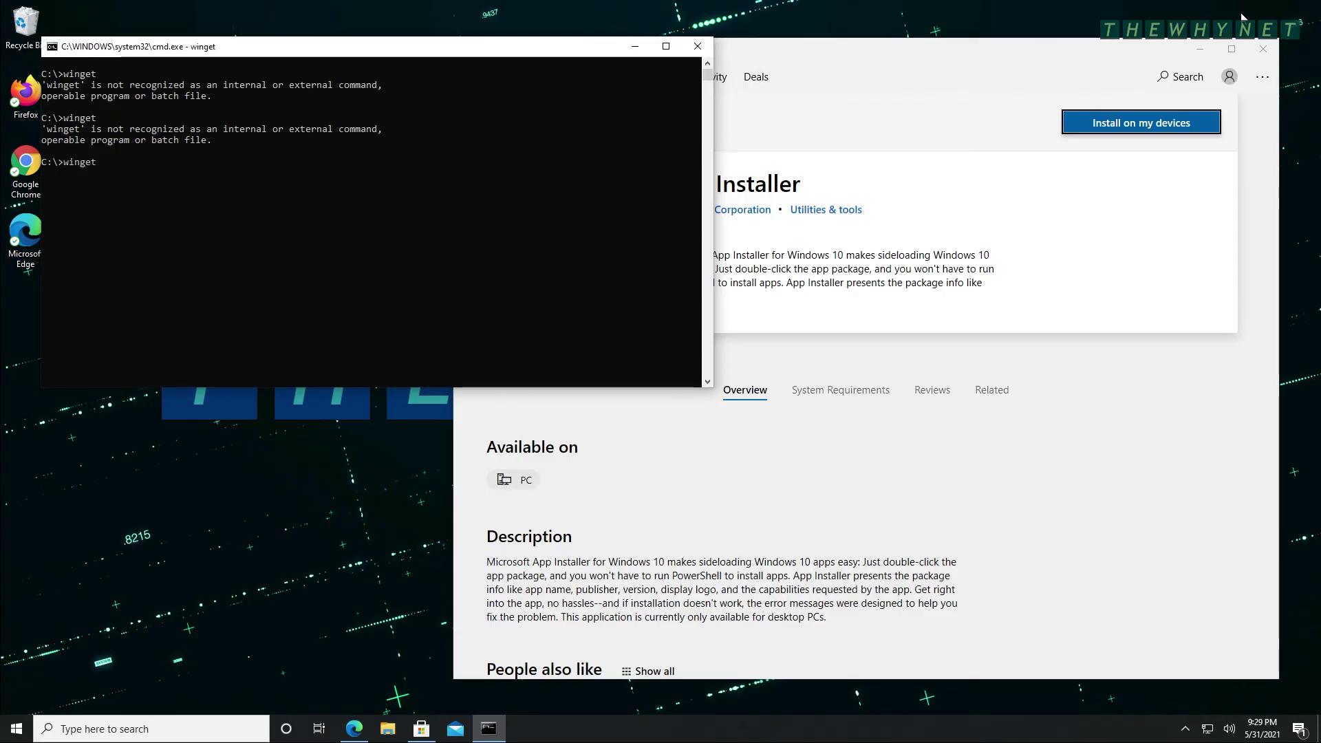